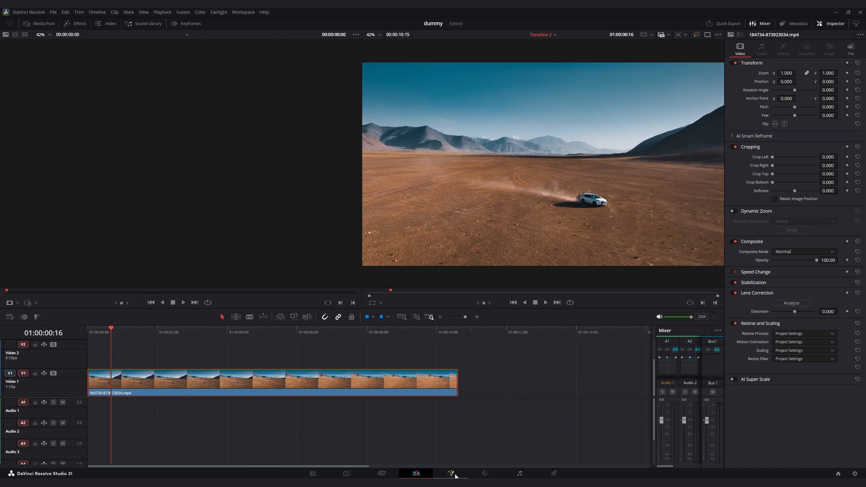
- Open the clip in the Fusion page and spread the MediaIn and MediaOut nodes apart
left_click(456, 477)
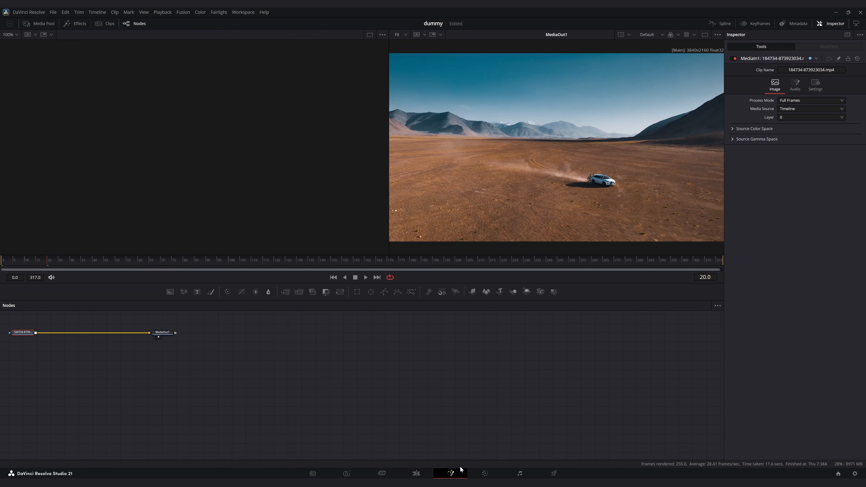
scroll(305, 383, "up", 1)
left_click_drag(339, 380, 523, 393)
left_click_drag(343, 370, 431, 369)
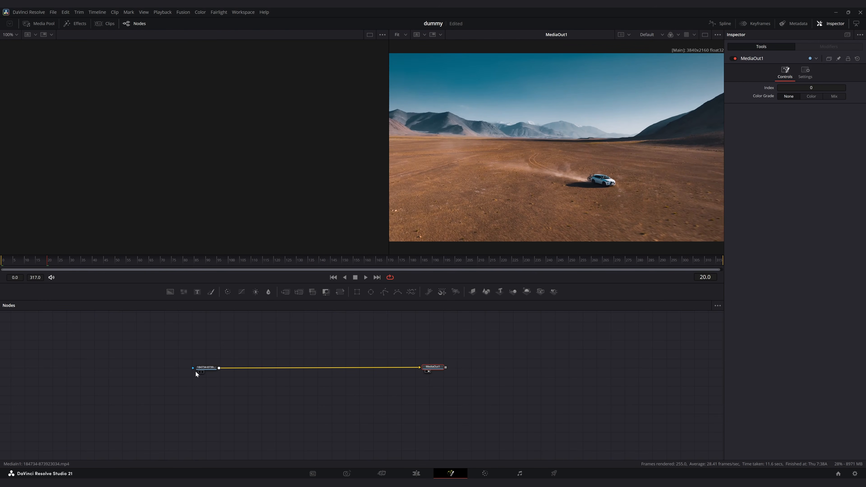
- Add a Color Corrector node after the MediaIn node
left_click(206, 369)
key("shift+space")
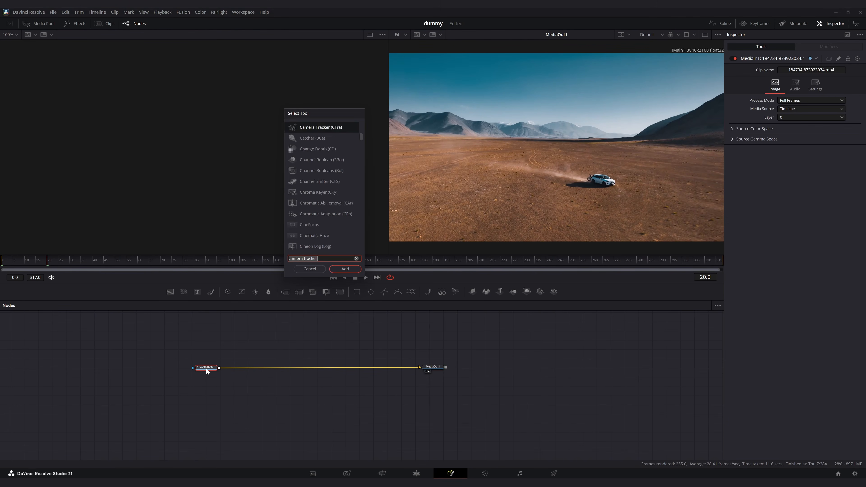
type("cc")
key("Return")
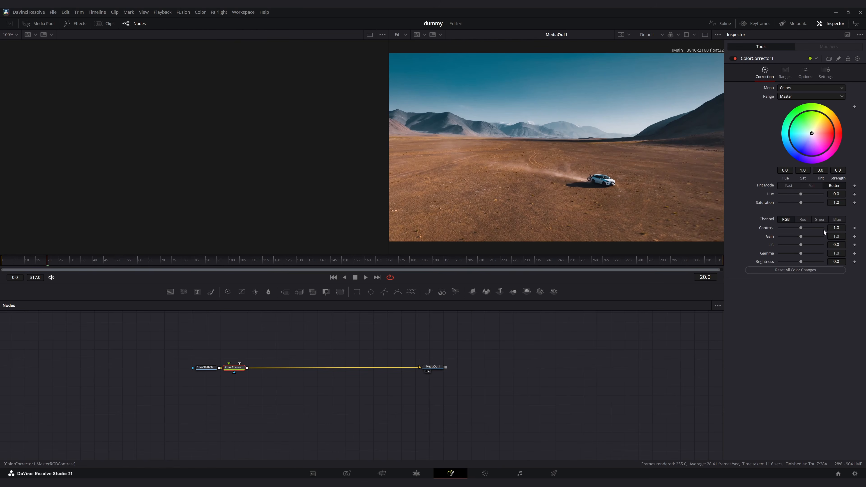
- Grade the clip with contrast about 1.219, gamma about 1.056 and lift about -0.068
left_click_drag(836, 229, 840, 254)
left_click_drag(362, 264, 607, 263)
left_click_drag(837, 245, 833, 244)
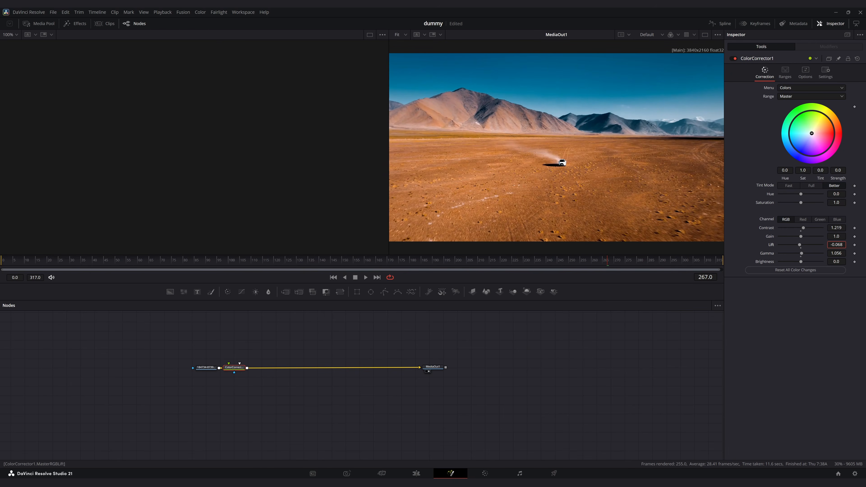
- Add a Camera Tracker node after the Color Corrector
key("shift+space")
type("cc")
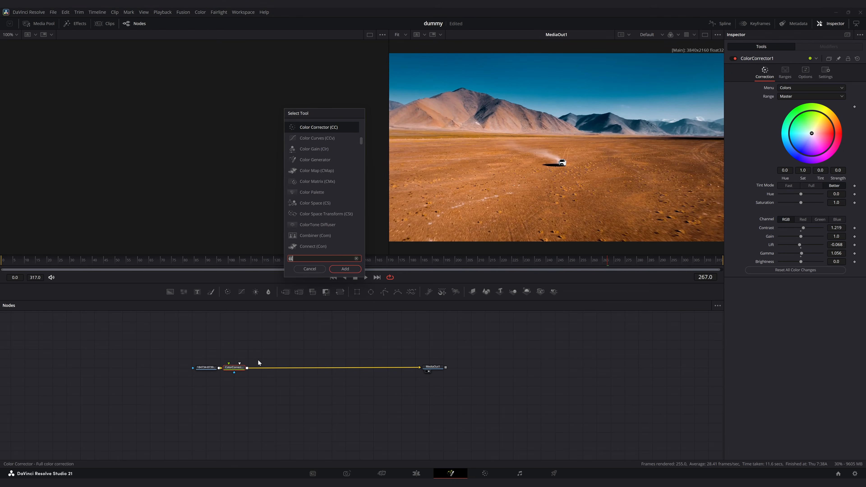
key("BackSpace")
key("BackSpace")
type("camera track")
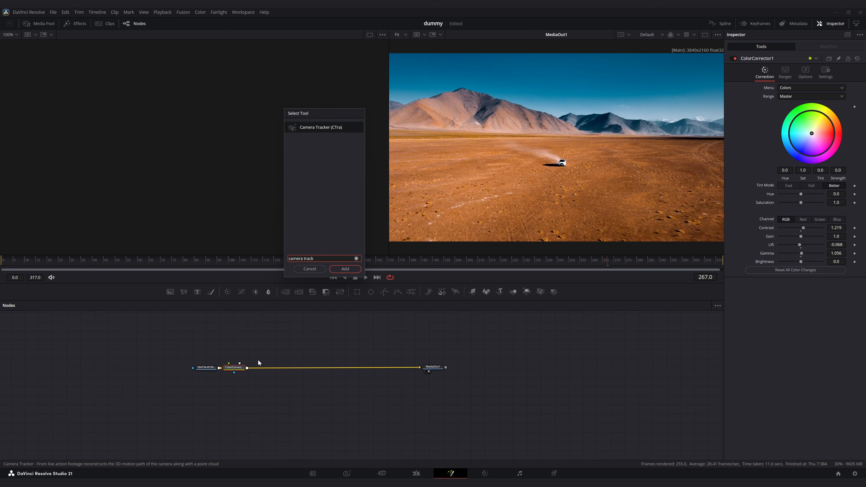
key("Return")
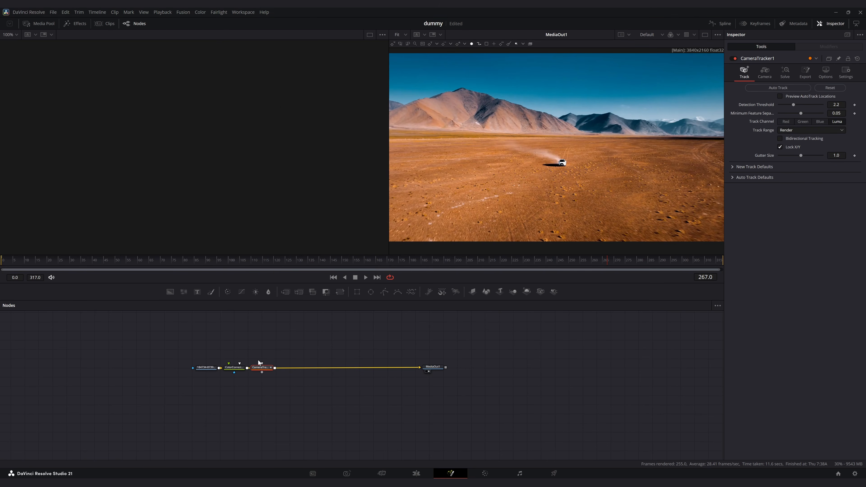
- Enable bidirectional tracking and autotrack location preview, and lower minimum feature separation to about 0.0377
left_click(811, 140)
left_click(799, 97)
left_click_drag(804, 114, 790, 105)
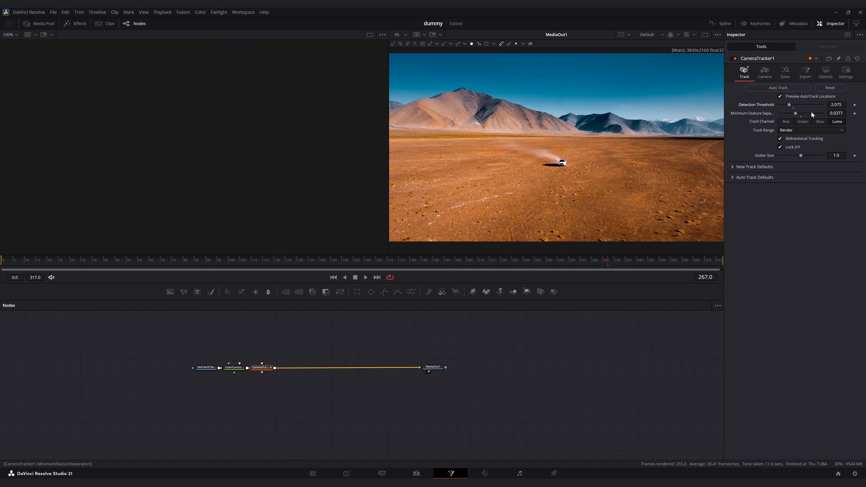
- Run Auto Track on the clip and solve the camera
left_click(772, 87)
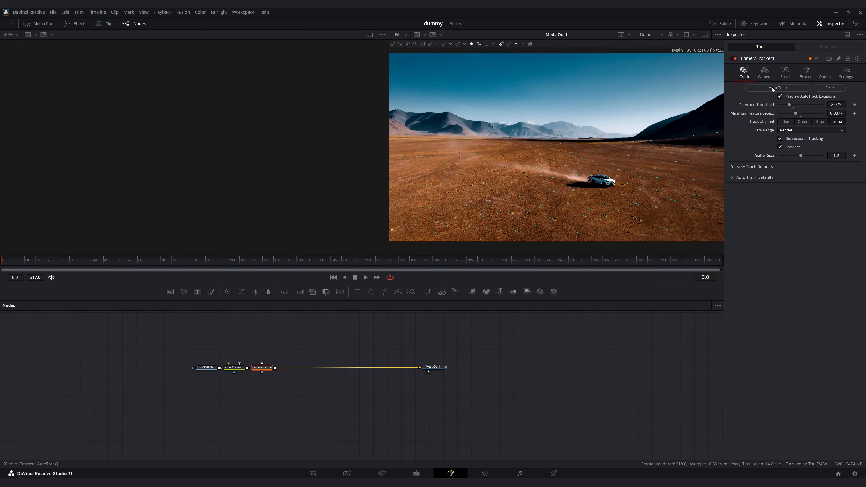
left_click(787, 72)
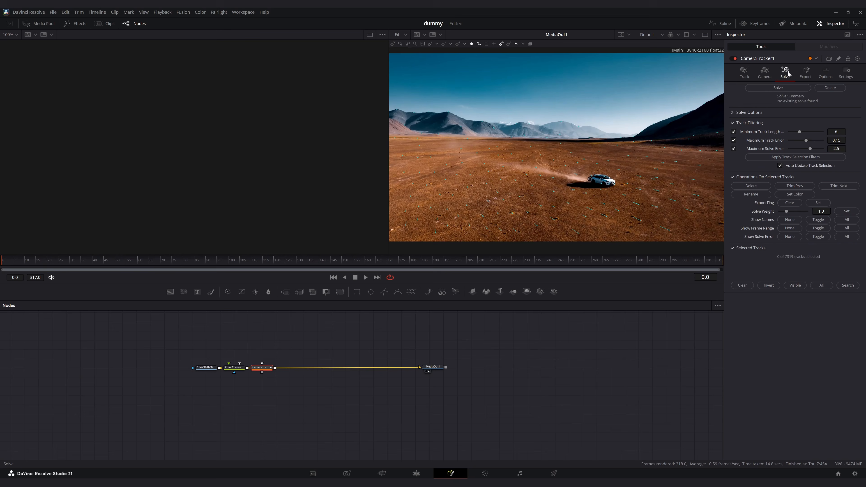
left_click(784, 87)
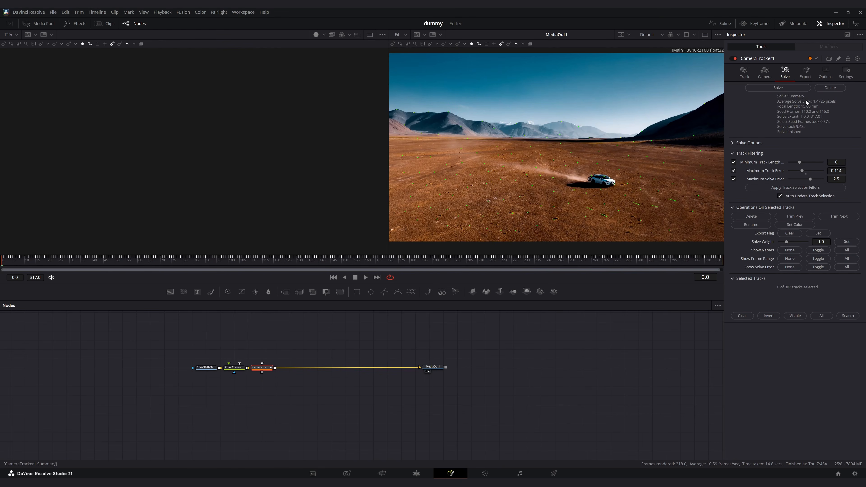
- Export the camera solve as a 3D scene
left_click(806, 77)
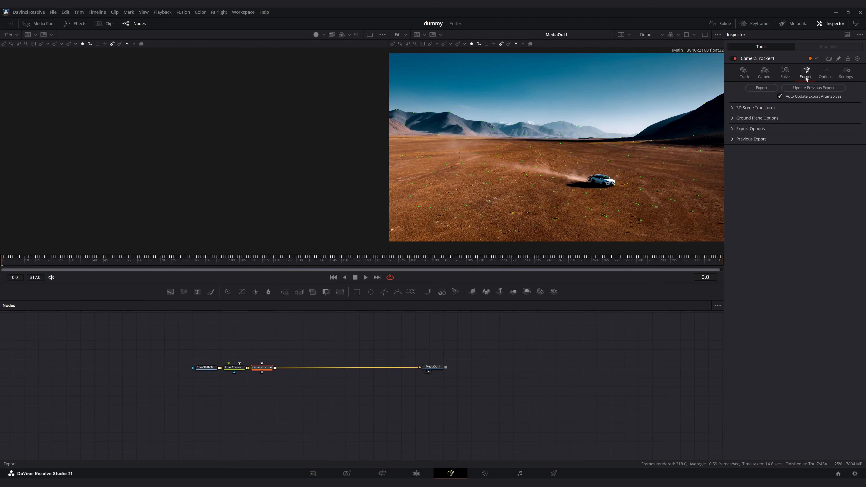
left_click(773, 89)
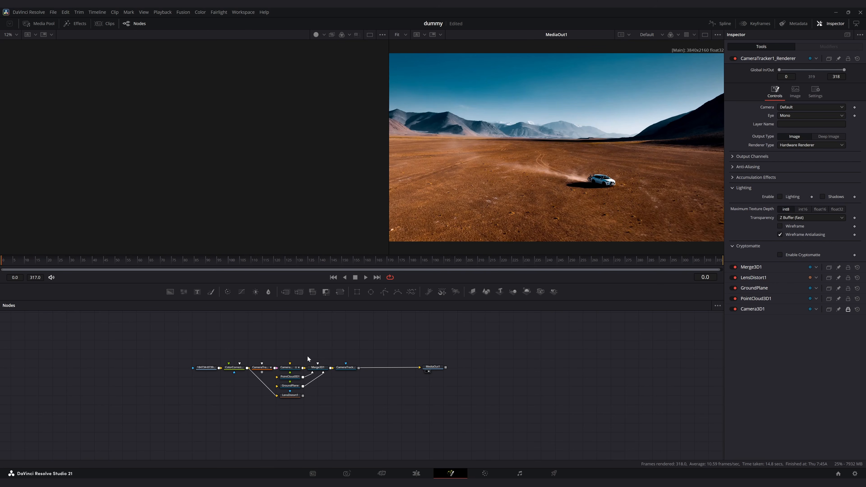
- Display the Merge3D node in the left viewer and orbit the 3D scene
left_click(312, 369)
key("1")
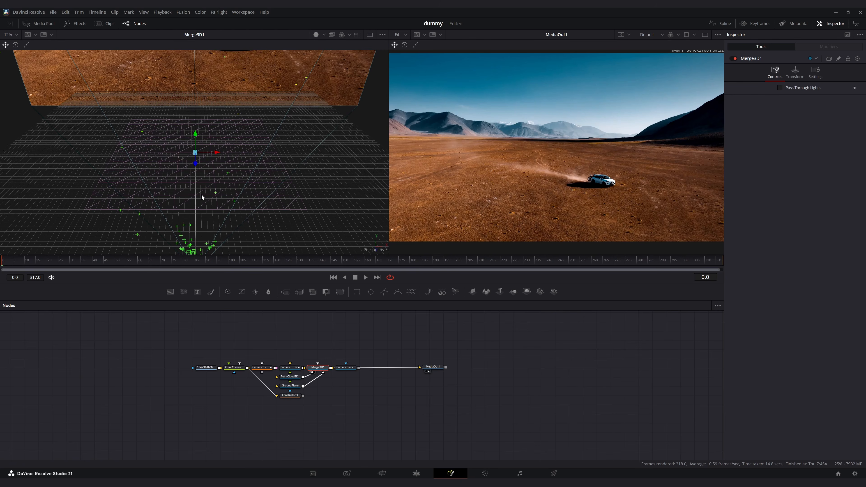
mouse_move(201, 194)
left_mouse_down()
mouse_move(209, 182)
mouse_move(204, 138)
mouse_move(203, 184)
left_mouse_up()
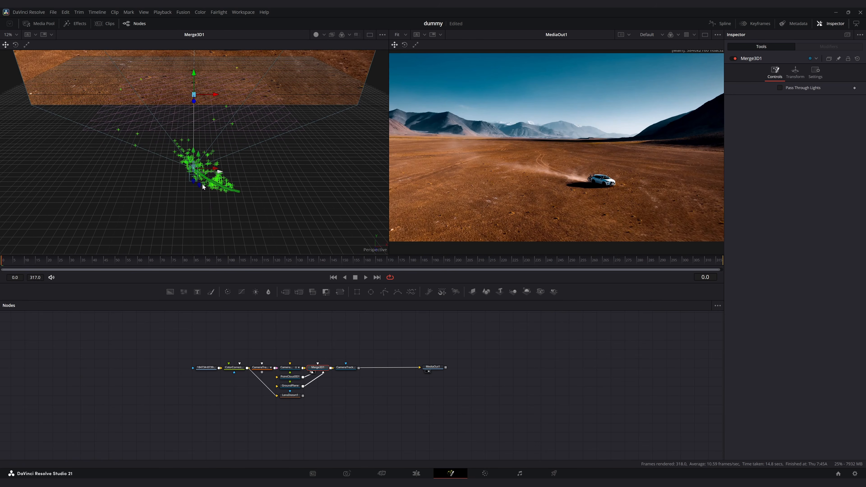
- Take the Camera Tracker out of the chain, wiring the Color Corrector into the 3D scene and the renderer into MediaOut
left_click_drag(261, 368, 118, 382)
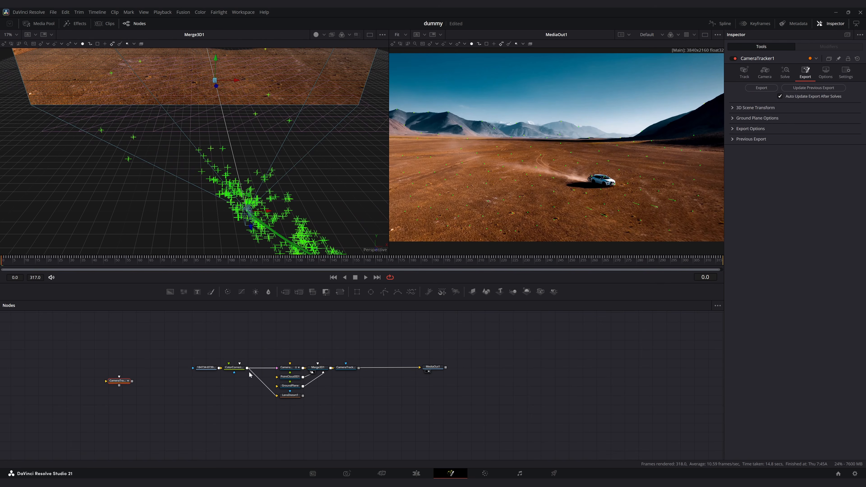
left_click(265, 369)
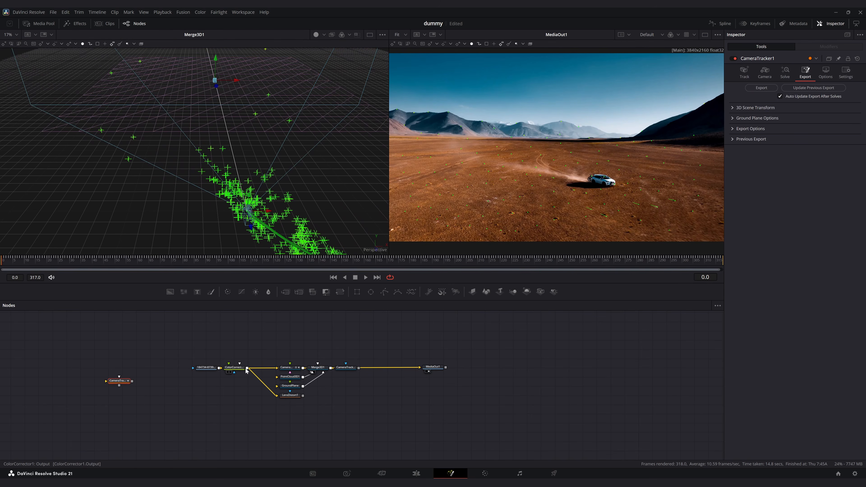
left_click(263, 369)
left_click_drag(247, 369, 288, 369)
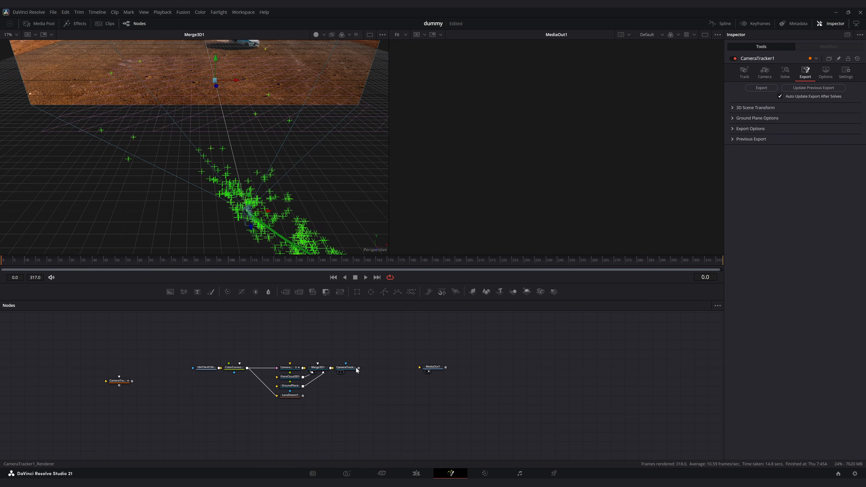
left_click_drag(358, 368, 431, 370)
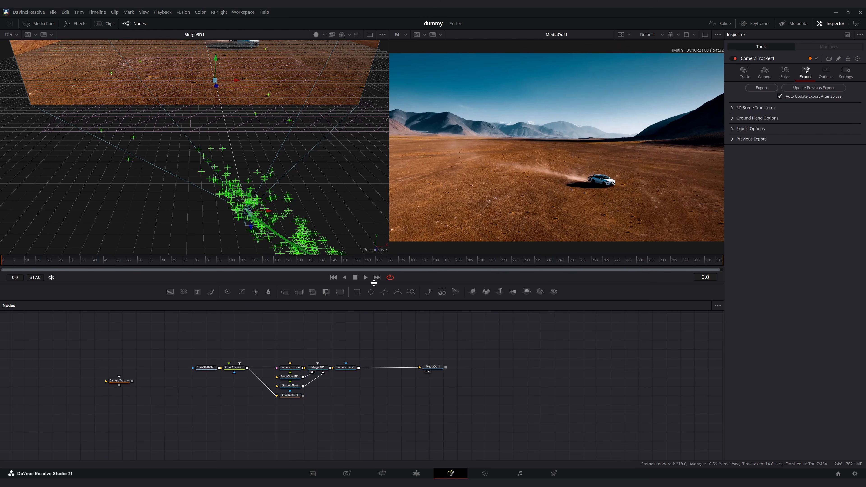
- Reduce the point cloud's point size to 0.079
left_click_drag(355, 266, 1, 267)
left_click(287, 377)
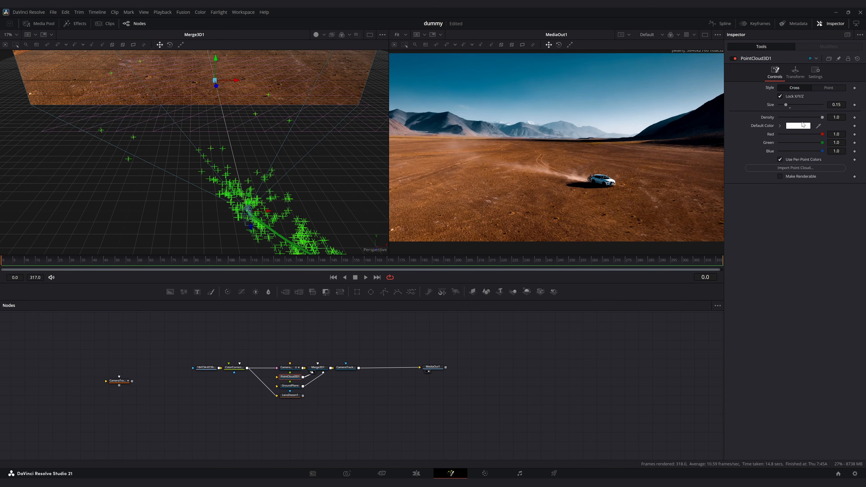
left_click(841, 104)
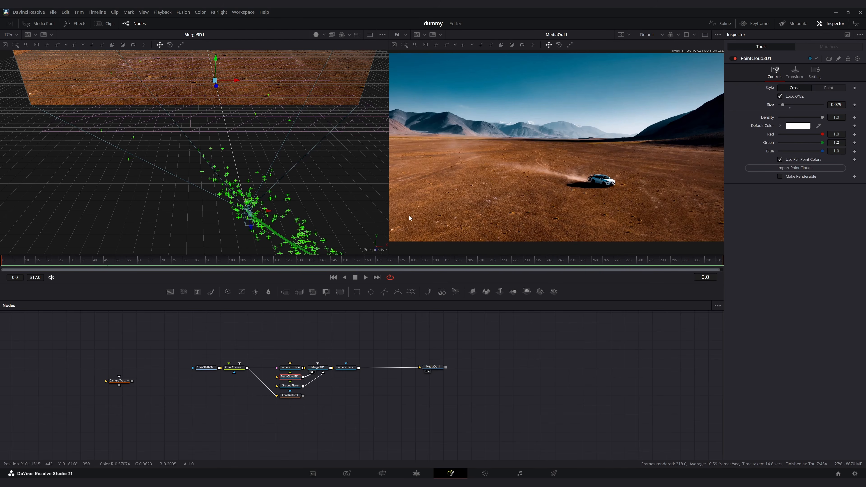
- Select a tracked point on the ground near the car and create a locator at it
scroll(229, 136, "up", 3)
left_click(302, 337)
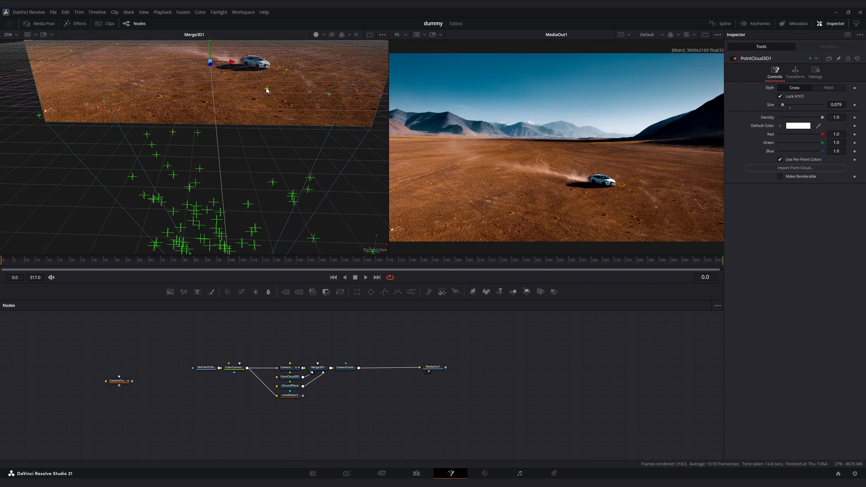
mouse_move(267, 90)
left_click(287, 71)
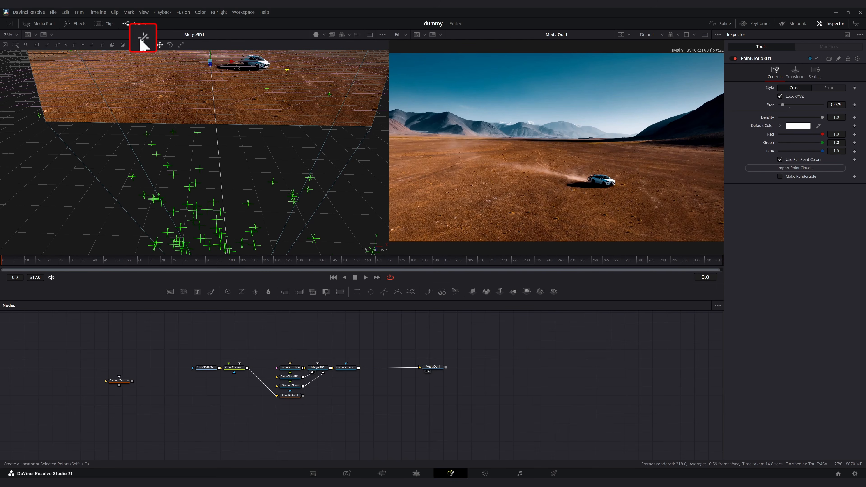
left_click(144, 46)
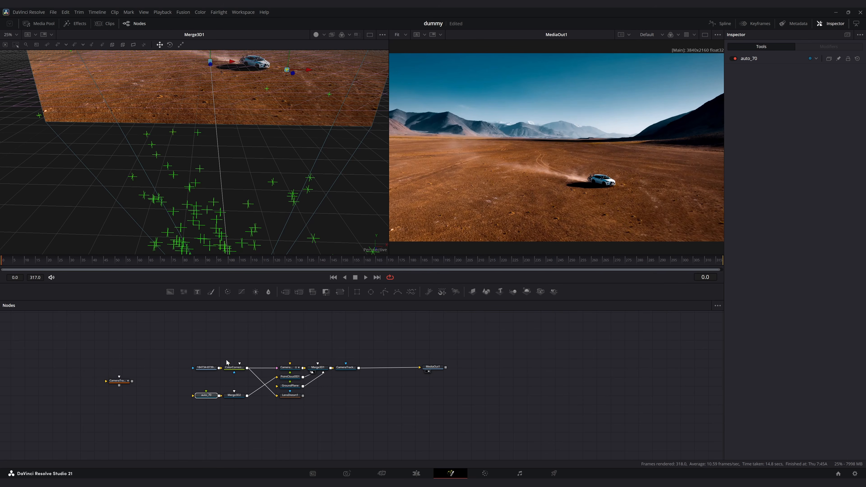
- Delete the extra Merge3D node and move the locator node aside
left_click(235, 396)
key("Delete")
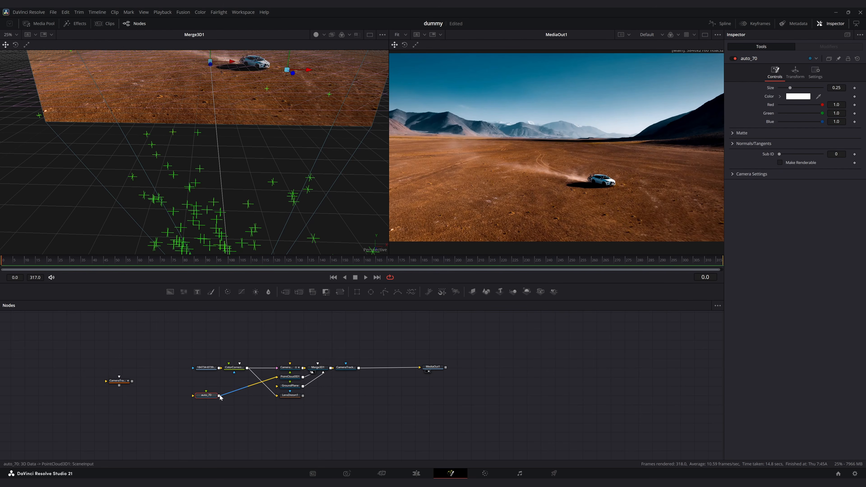
left_click_drag(215, 397, 251, 332)
left_click(316, 337)
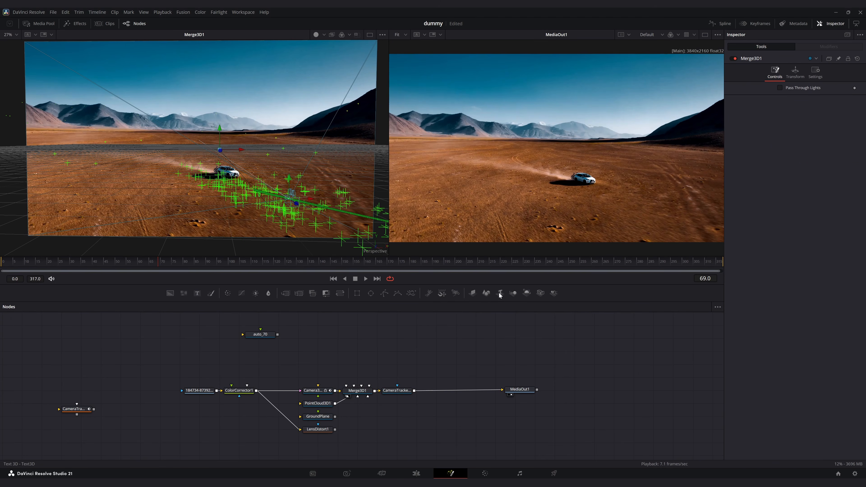
- Add a Text3D node to the scene with the text 800 HP and expand its extrusion settings
left_click(501, 295)
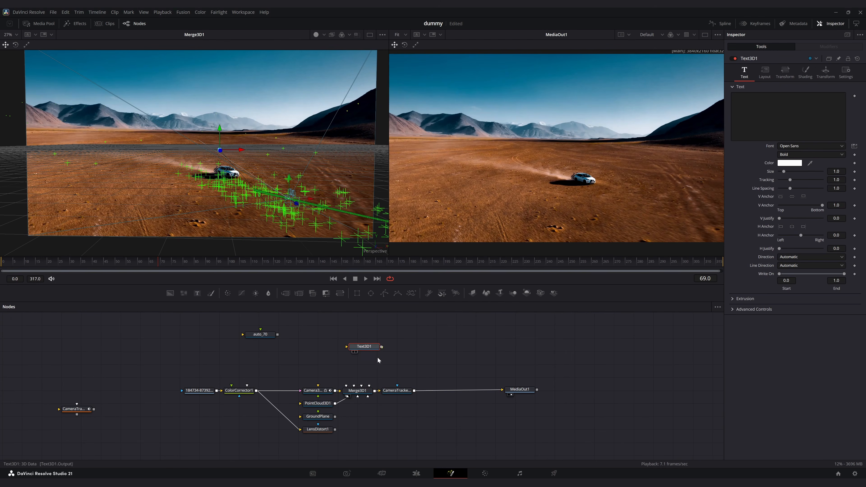
left_click(756, 128)
type("800 HP")
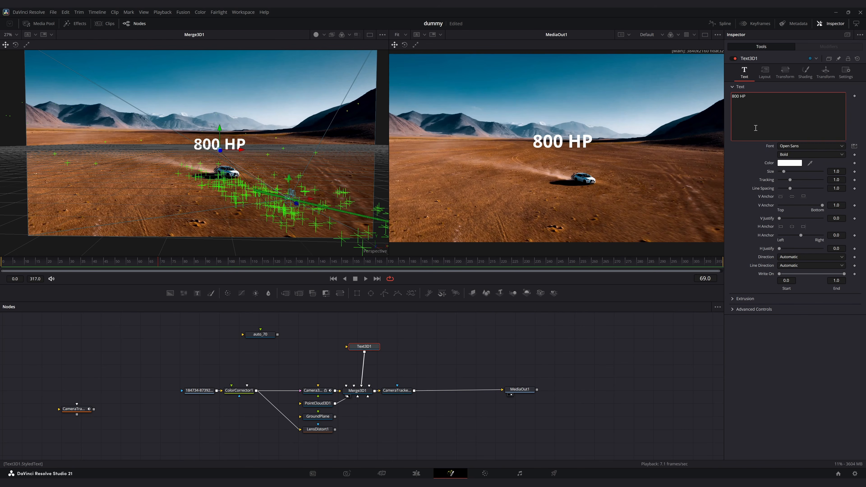
left_click(733, 300)
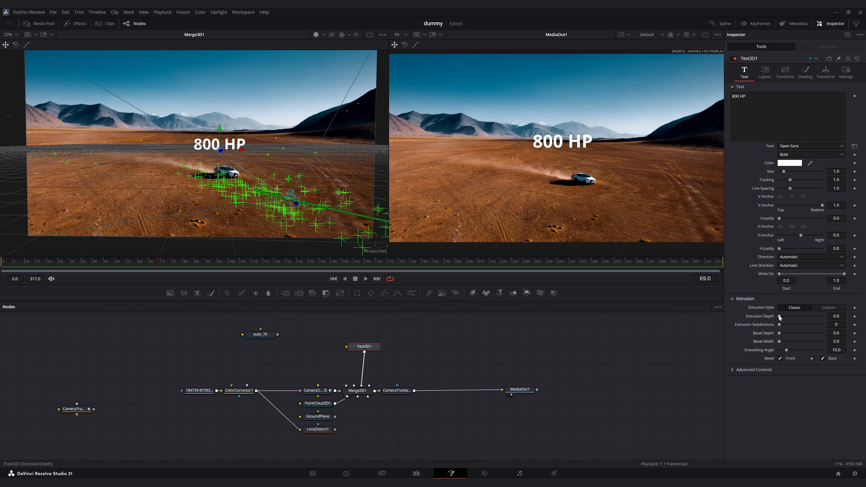
- Copy the locator's transform and paste it onto the Text3D node
left_click(252, 337)
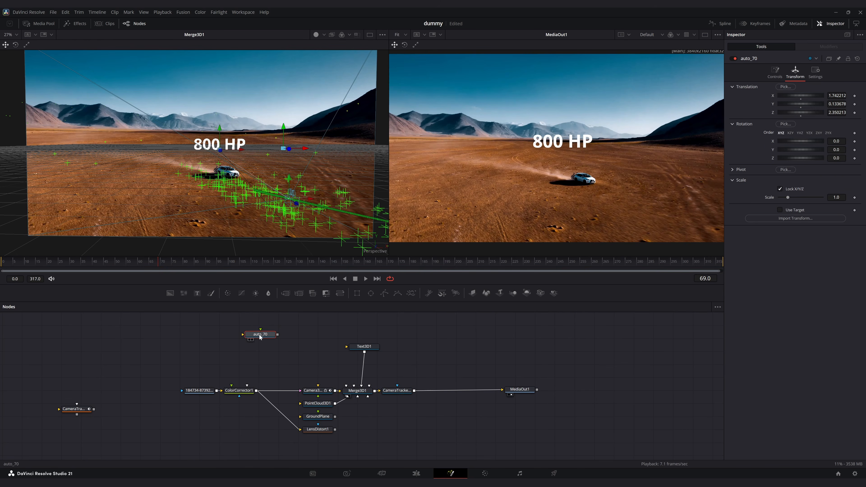
left_click(370, 352)
left_click(825, 71)
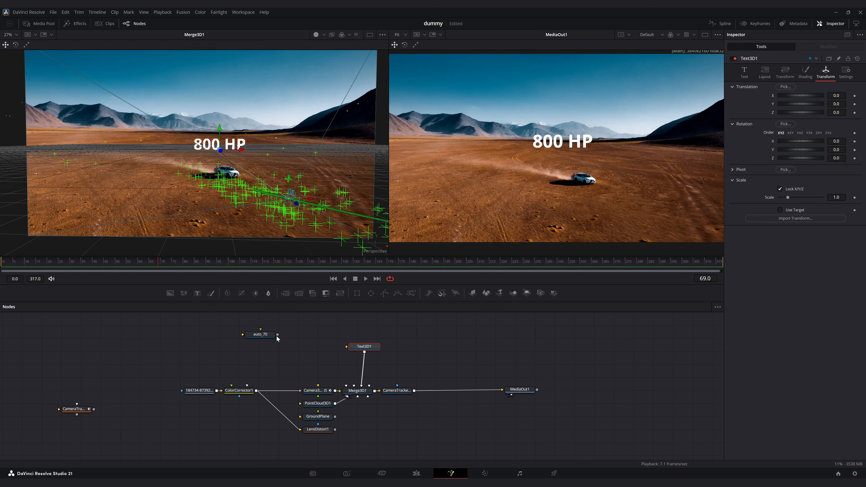
right_click(261, 335)
left_click(290, 154)
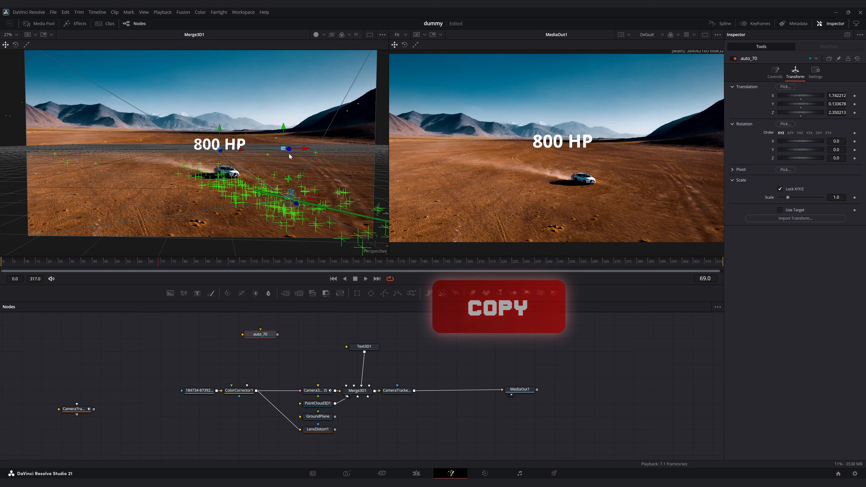
right_click(364, 347)
left_click(396, 184)
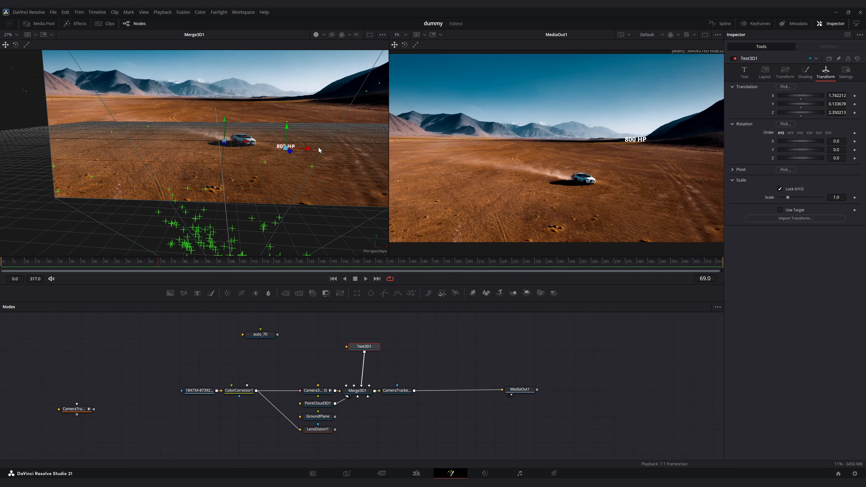
- Nudge the text slightly along X and set its size to 1.42
left_click_drag(309, 151, 294, 151)
left_click(745, 72)
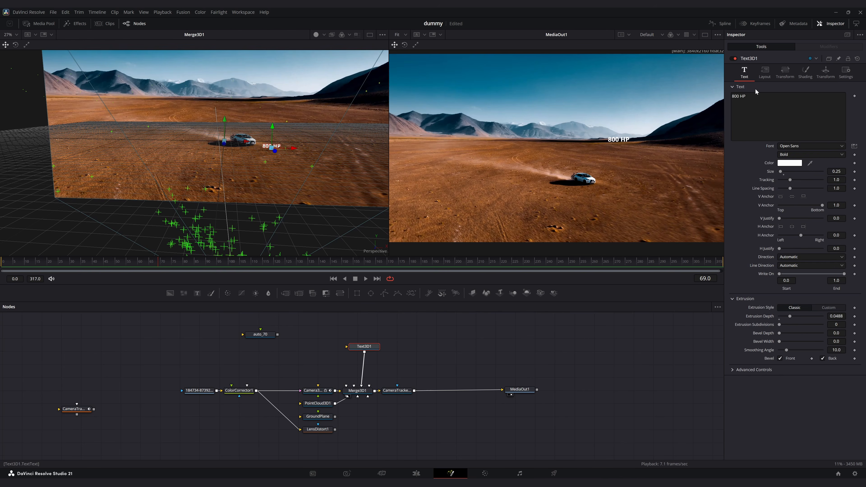
left_click_drag(783, 174, 786, 175)
right_click(785, 176)
left_click(612, 335)
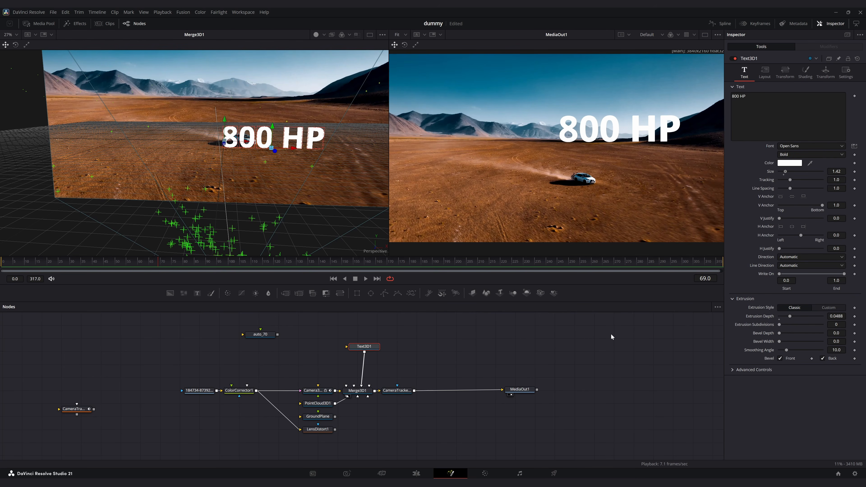
- Enable lighting and shadows on the camera tracker renderer
left_click(415, 344)
left_click(392, 391)
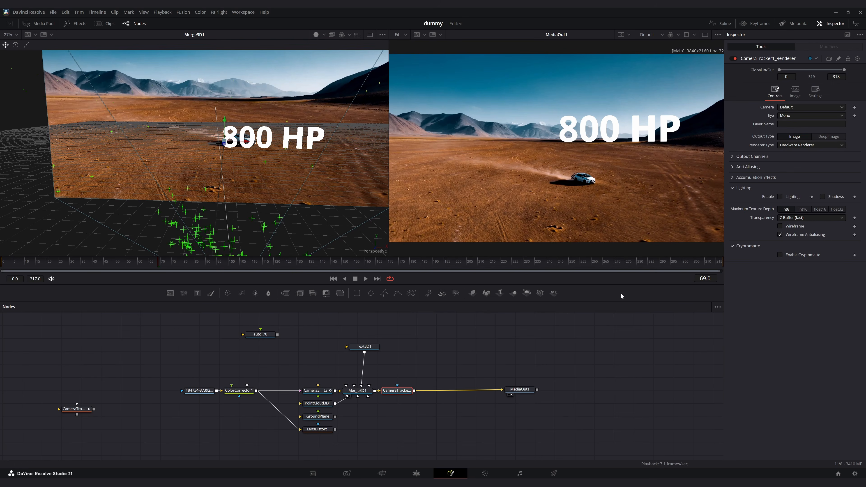
left_click(798, 196)
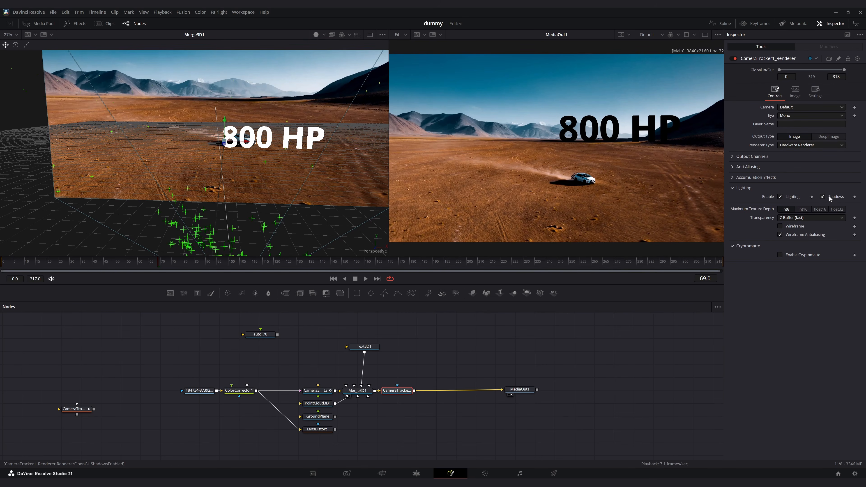
- Reposition the Text3D node, setting its translation Z to about 0.89 and Y to about 0.16
left_click(375, 347)
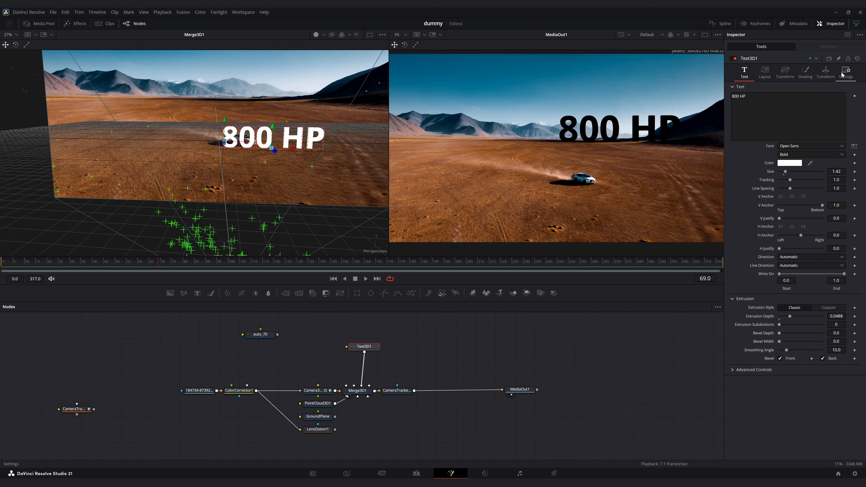
left_click(826, 73)
left_click_drag(839, 98, 497, 135)
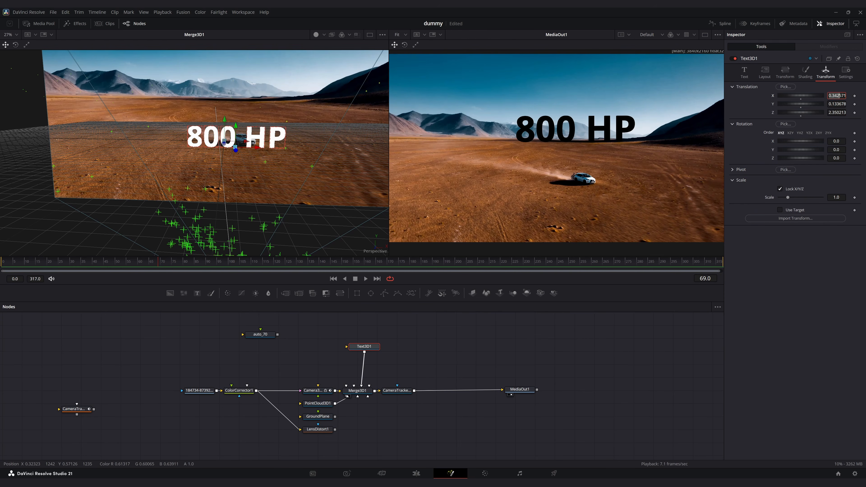
right_click(497, 135)
left_click(803, 269)
left_click_drag(837, 97, 340, 141)
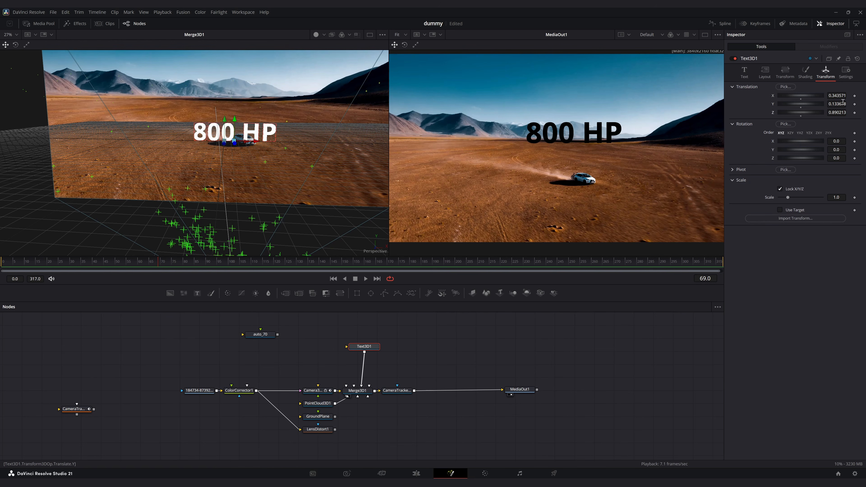
left_click_drag(838, 104, 846, 104)
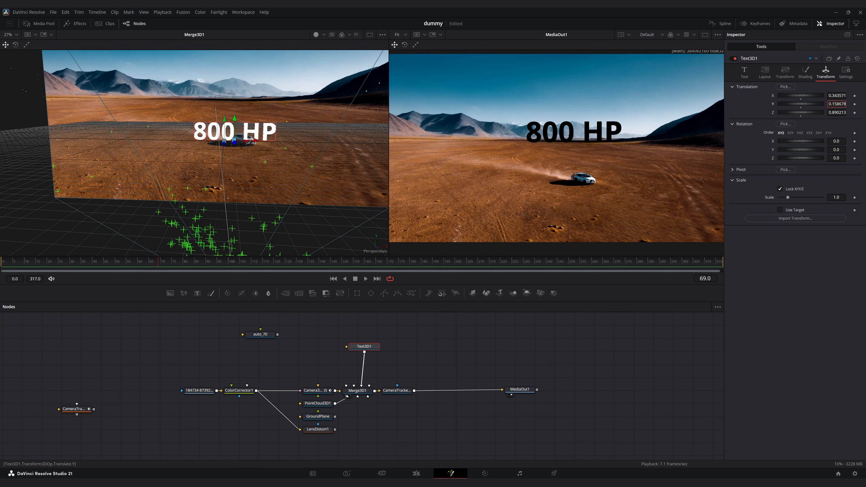
- Add a SpotLight node and connect it into the Merge3D
left_click_drag(23, 262, 59, 274)
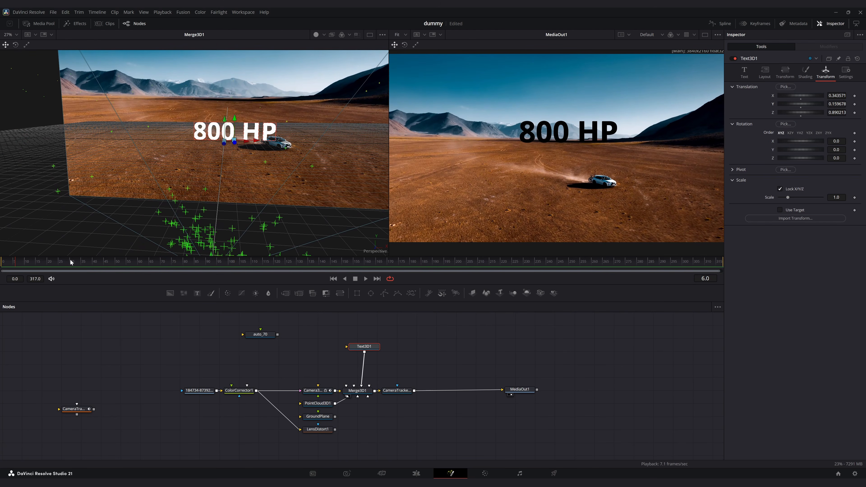
left_click(432, 343)
left_click(554, 294)
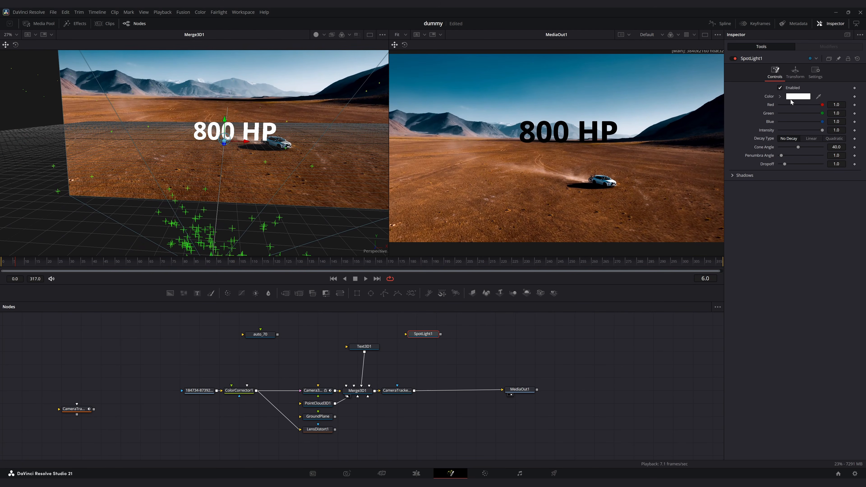
left_click_drag(441, 335, 369, 391)
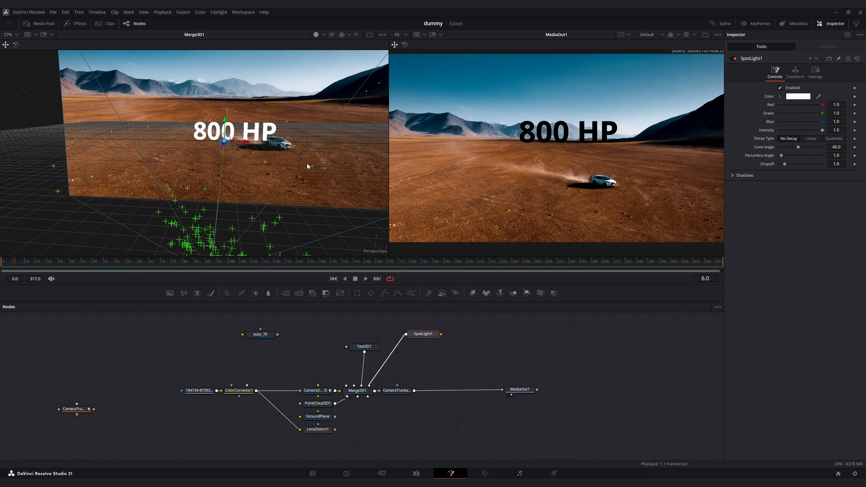
- Copy the Text3D node's settings and paste them onto SpotLight1
right_click(363, 346)
left_click(392, 172)
left_click(423, 336)
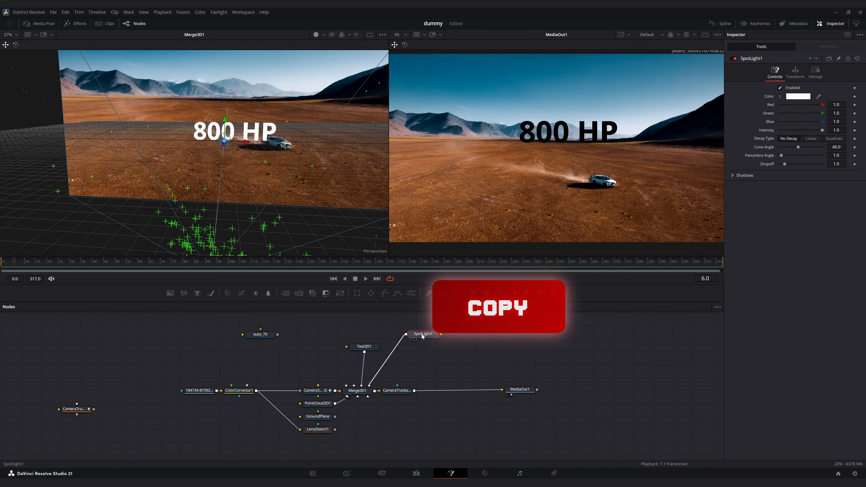
right_click(422, 337)
left_click(440, 181)
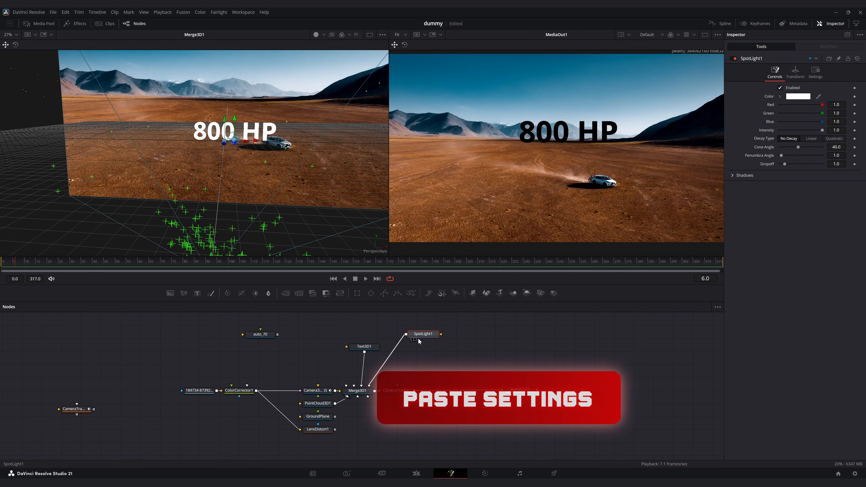
- Enable Use Target on the spotlight and move the light beside the text in the 3D viewer
left_click(795, 77)
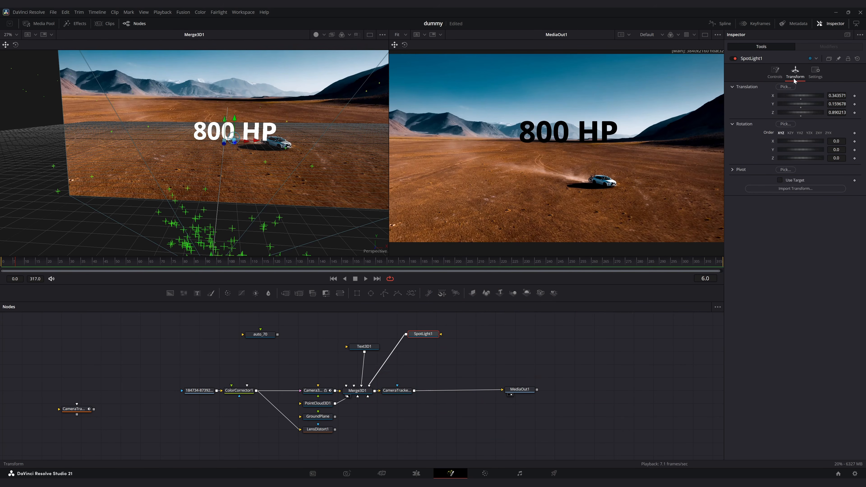
left_click_drag(295, 156, 193, 171)
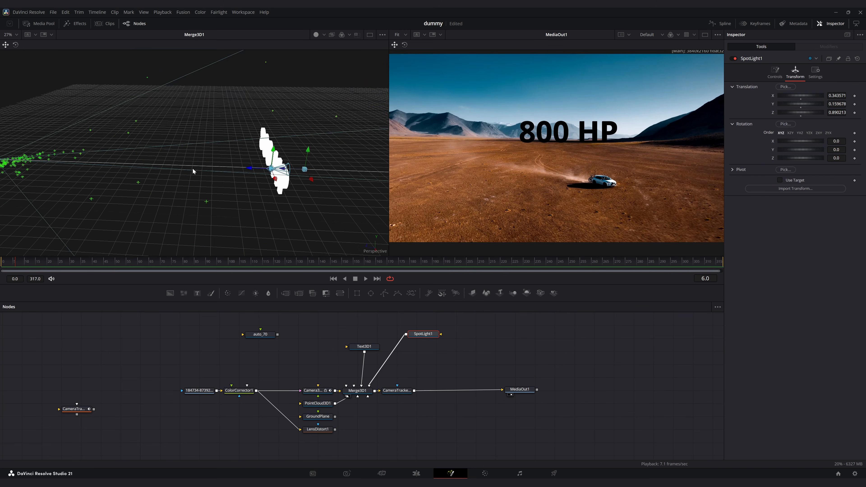
left_click(780, 181)
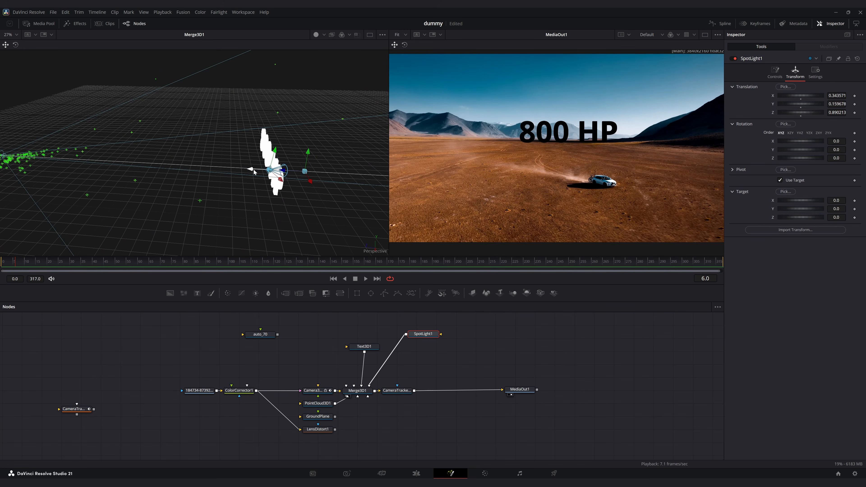
left_click_drag(254, 172, 147, 272)
left_click_drag(224, 241, 112, 165)
left_click_drag(118, 161, 279, 181)
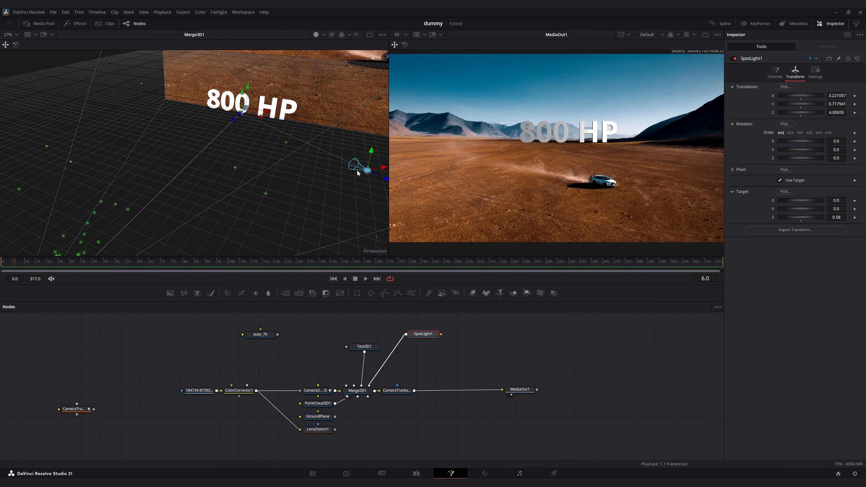
left_click_drag(382, 168, 292, 113)
left_click_drag(290, 226, 191, 174)
left_click_drag(191, 173, 225, 170)
left_click_drag(21, 135, 335, 118)
left_click_drag(338, 119, 326, 161)
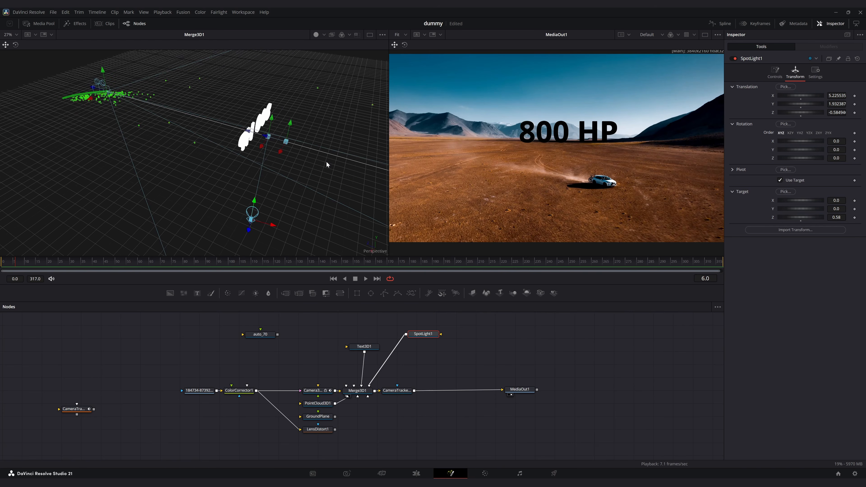
- Move the spotlight at frame 113 to about X 5.90, Z 1.73 and keyframe its translation
left_click(278, 142)
left_click_drag(278, 142, 231, 187)
left_click_drag(237, 127, 217, 116)
left_click_drag(346, 179, 243, 162)
left_click(17, 263)
left_click_drag(17, 261, 257, 263)
left_click_drag(236, 155, 241, 175)
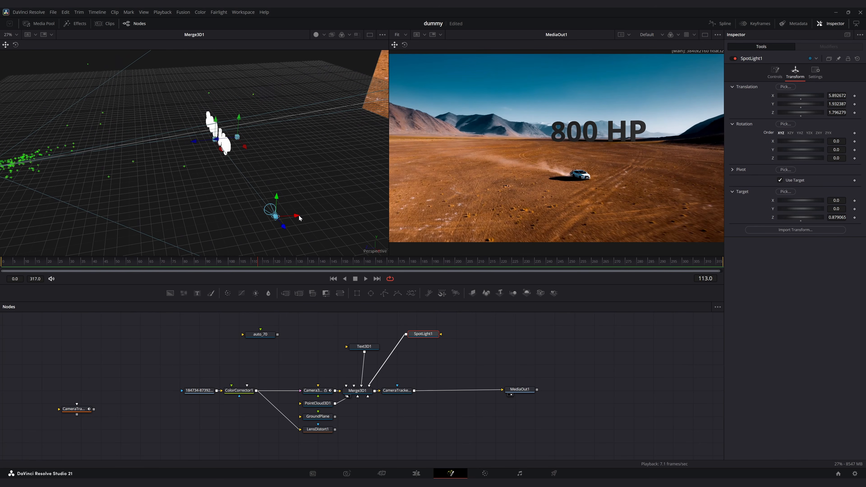
mouse_move(298, 216)
left_mouse_down()
mouse_move(180, 220)
mouse_move(301, 204)
mouse_move(279, 215)
mouse_move(300, 215)
left_mouse_up()
key("Home")
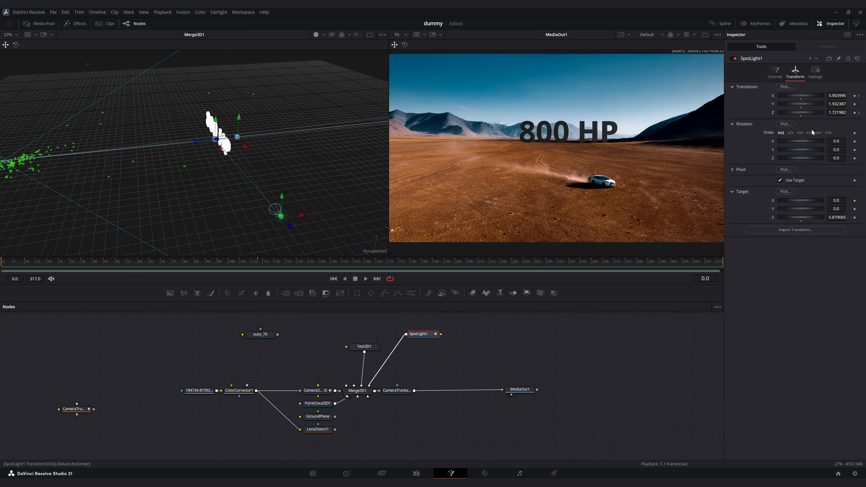
left_click(859, 113)
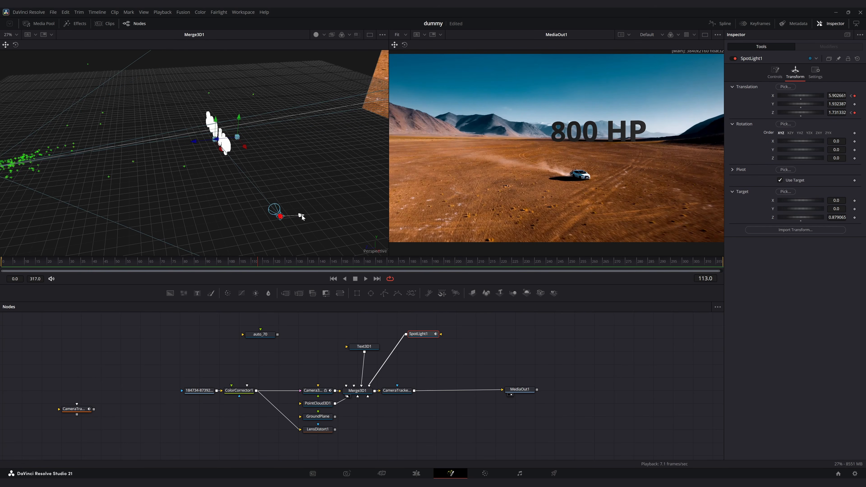
- Move the spotlight at frame 211 to about X 3.55, Z 7.40 to add another position keyframe
left_click(12, 262)
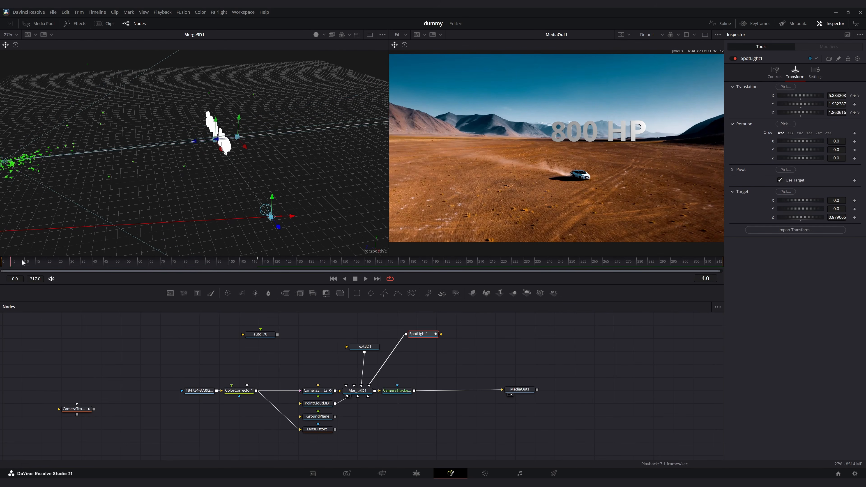
left_click_drag(22, 262, 481, 264)
left_click_drag(273, 199, 103, 218)
left_click_drag(346, 178, 278, 187)
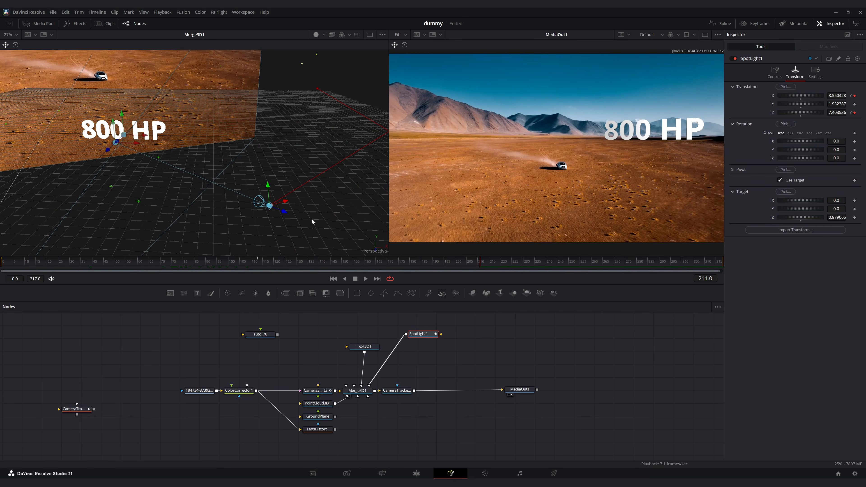
left_click_drag(287, 272, 344, 267)
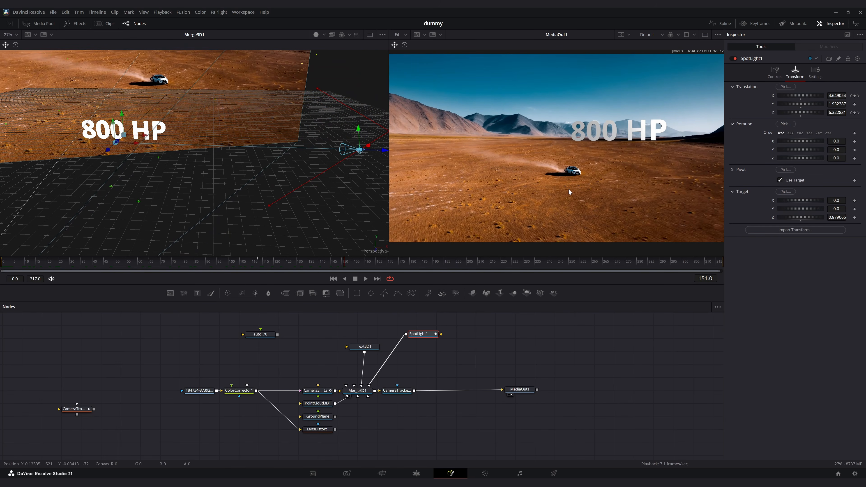
- Open the Spline editor and smooth the spotlight's Z Offset keyframes
left_click(723, 23)
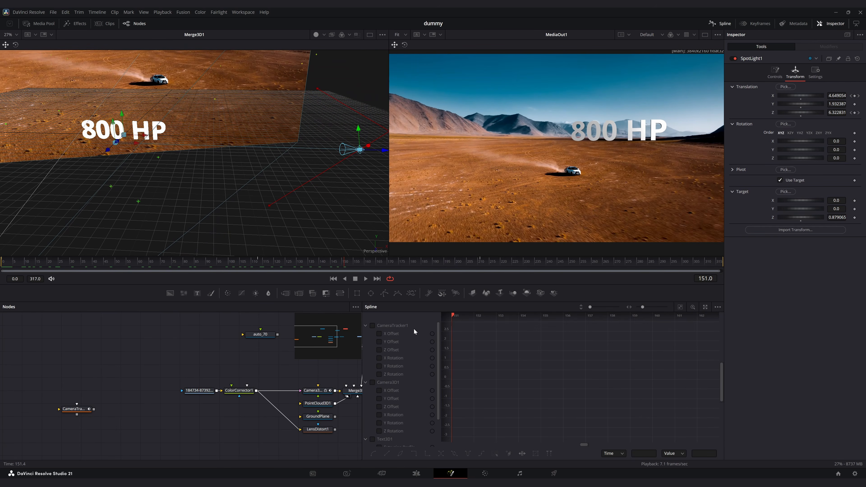
scroll(406, 334, "down", 2)
left_click(387, 423)
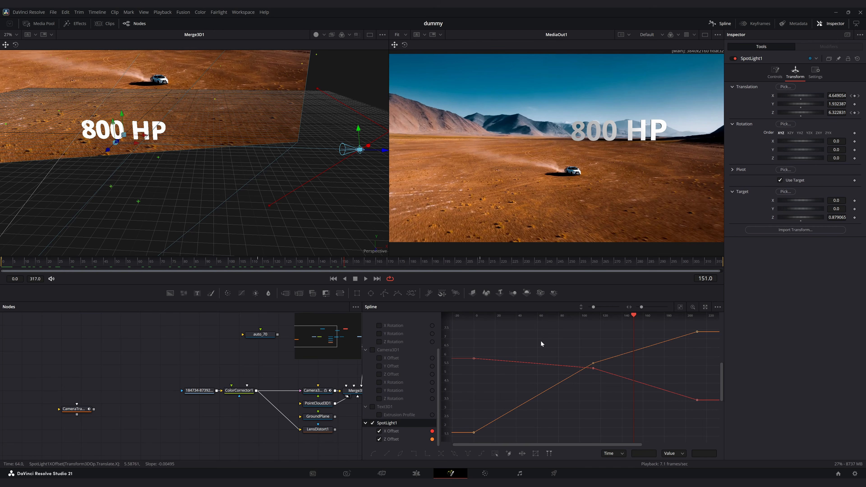
left_click_drag(465, 342, 716, 424)
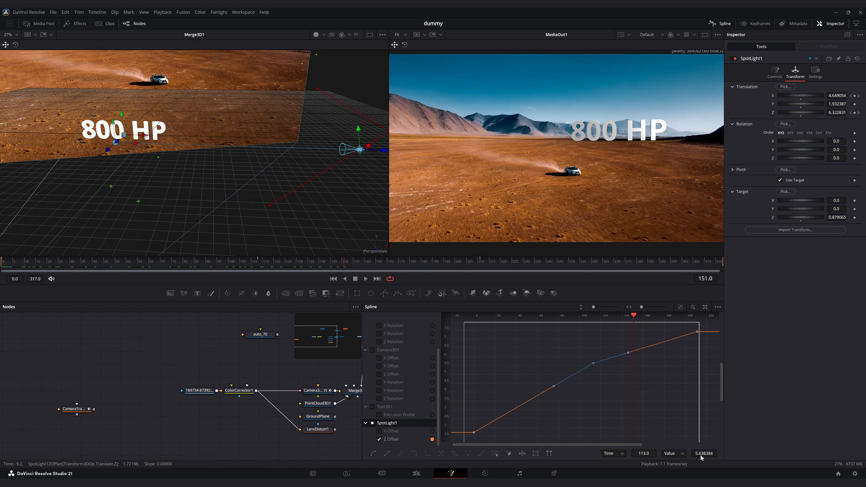
key("shift+s")
- Smooth the spotlight's X Offset keyframes and scrub through the shot to review the lighting
mouse_move(627, 350)
left_mouse_down()
mouse_move(627, 363)
mouse_move(636, 357)
left_mouse_up()
left_click(325, 268)
left_click(385, 432)
key("shift+s")
left_click(681, 308)
left_click_drag(327, 268, 619, 267)
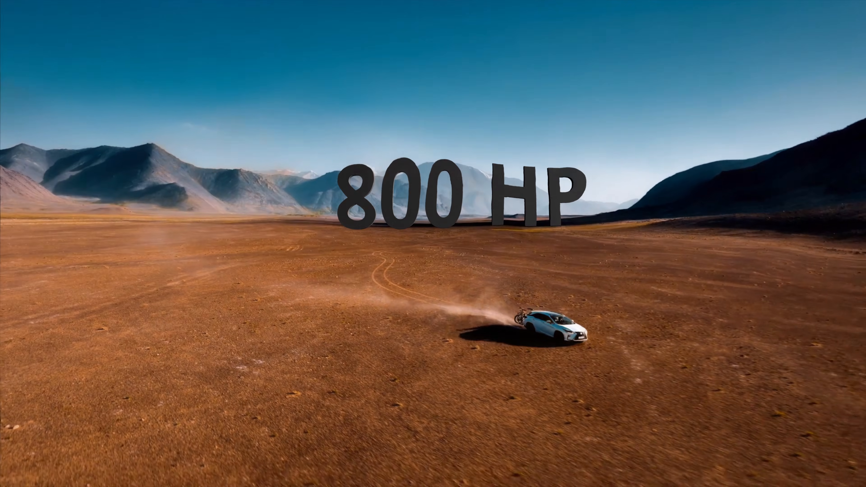